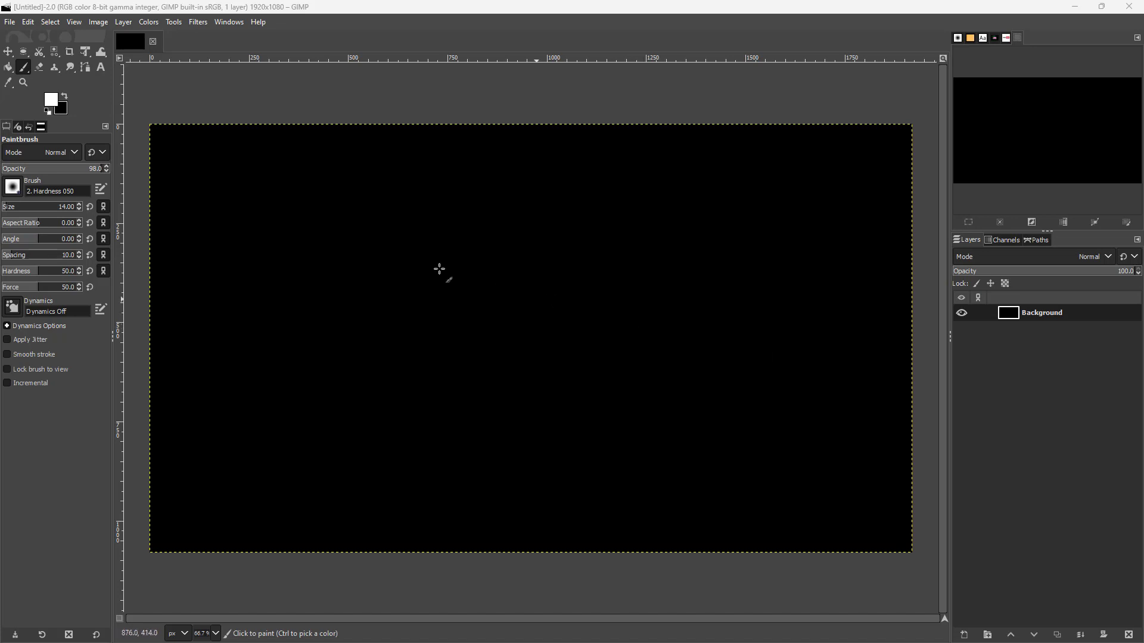
# Select the Paintbrush tool and set the foreground color to the off-white f9efef
pyautogui.click(24, 69)
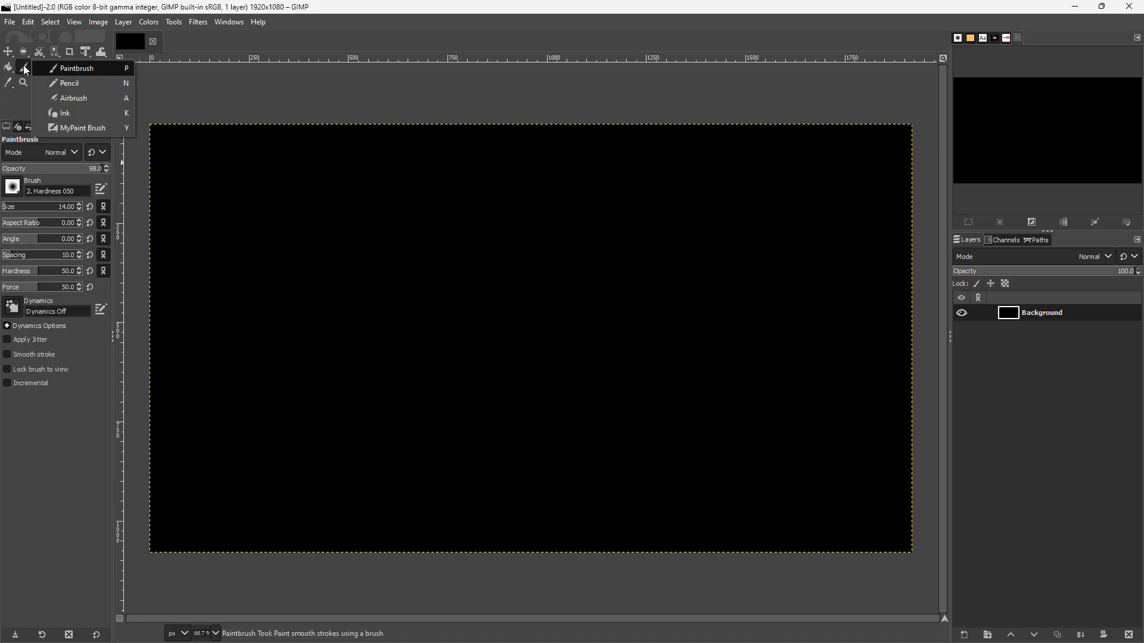
pyautogui.click(63, 70)
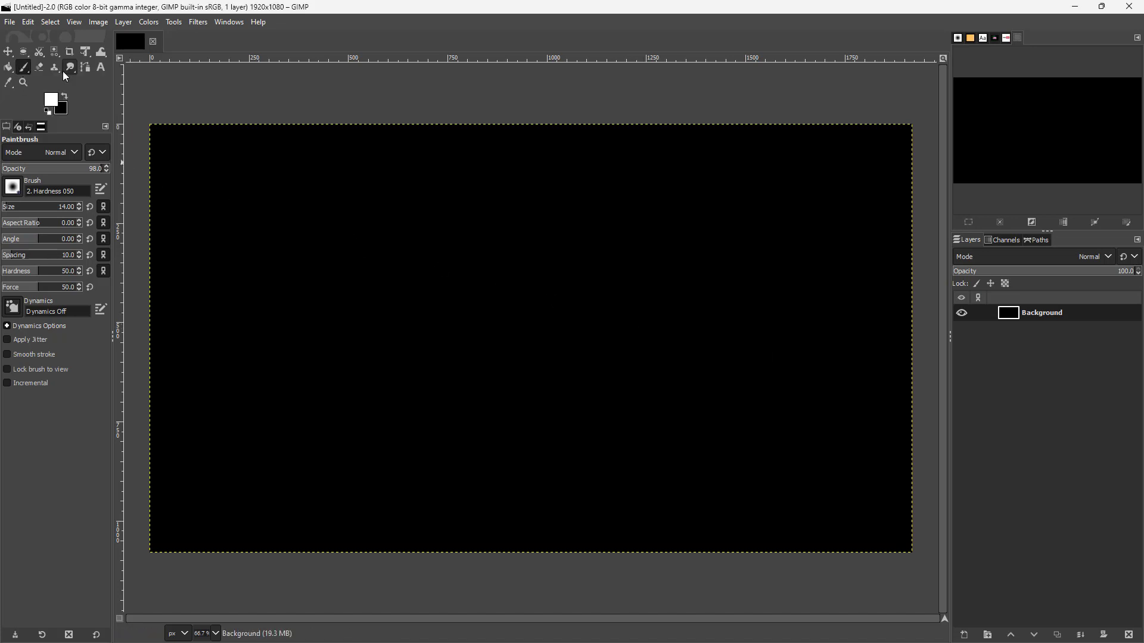
pyautogui.click(53, 102)
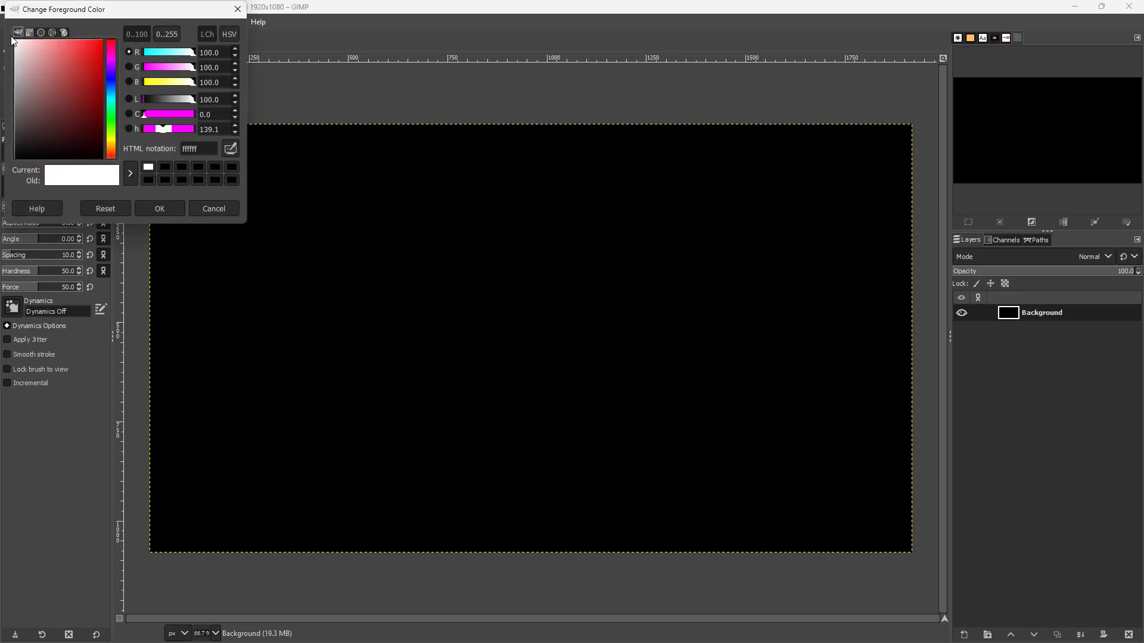
pyautogui.moveTo(13, 40)
pyautogui.mouseDown()
pyautogui.moveTo(30, 48)
pyautogui.moveTo(18, 46)
pyautogui.mouseUp()
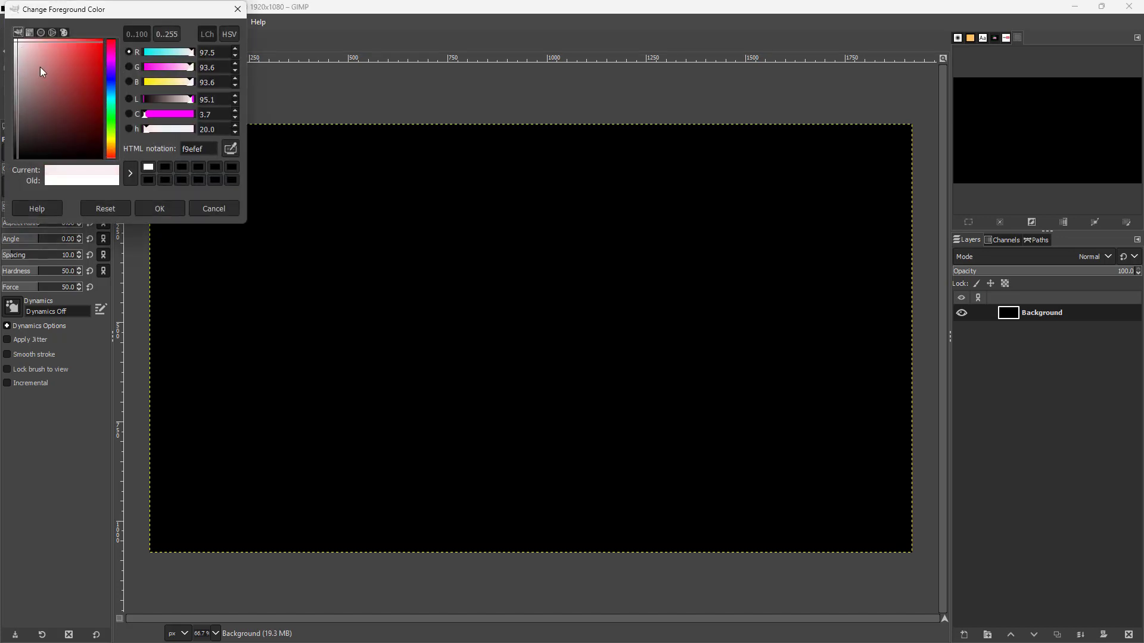
pyautogui.click(169, 210)
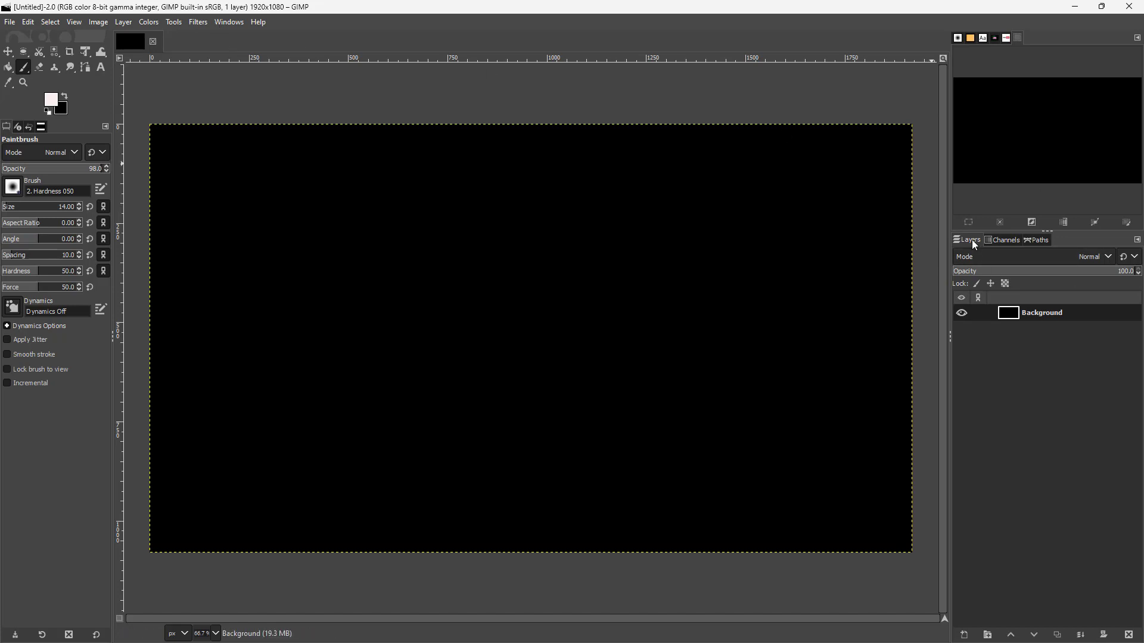
# Bring up the dockable Layers dialog
pyautogui.click(229, 22)
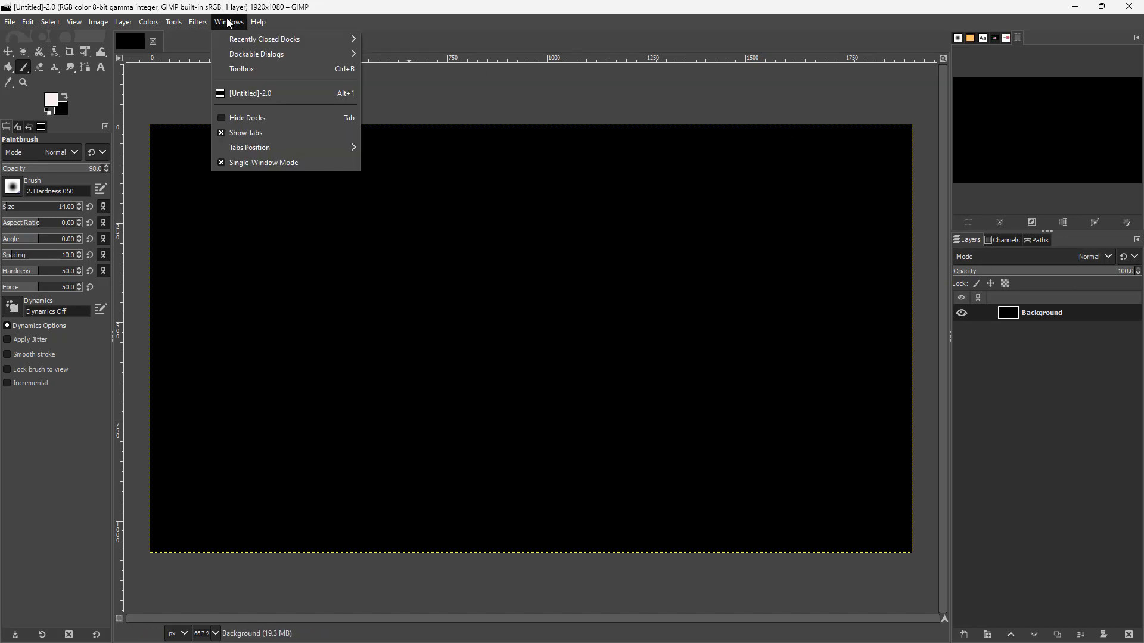
pyautogui.moveTo(291, 52)
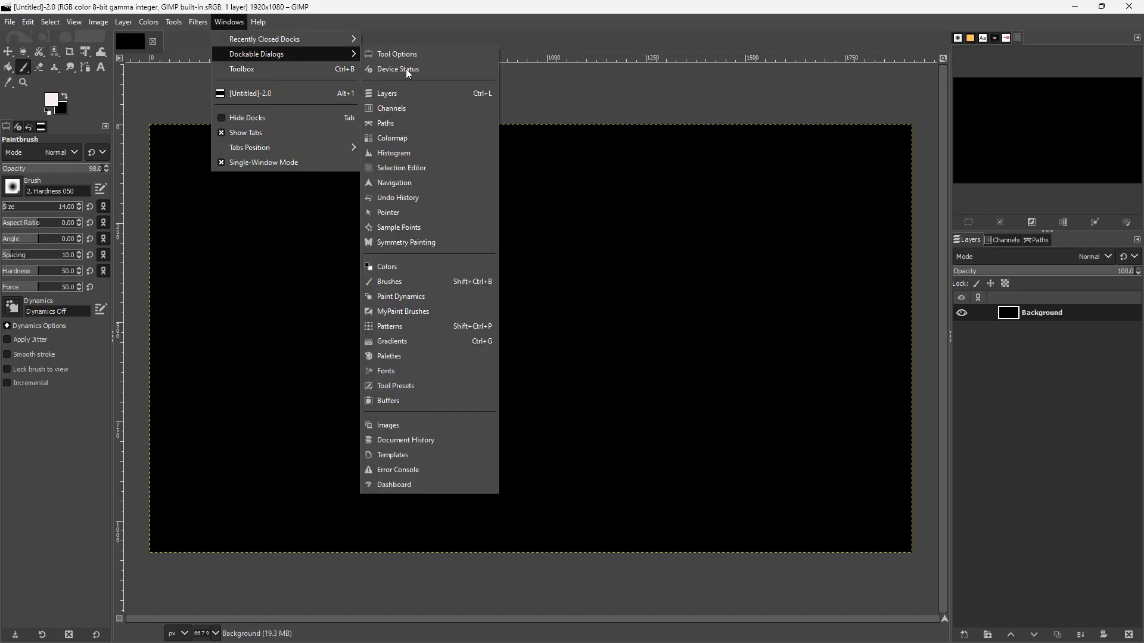
pyautogui.click(439, 95)
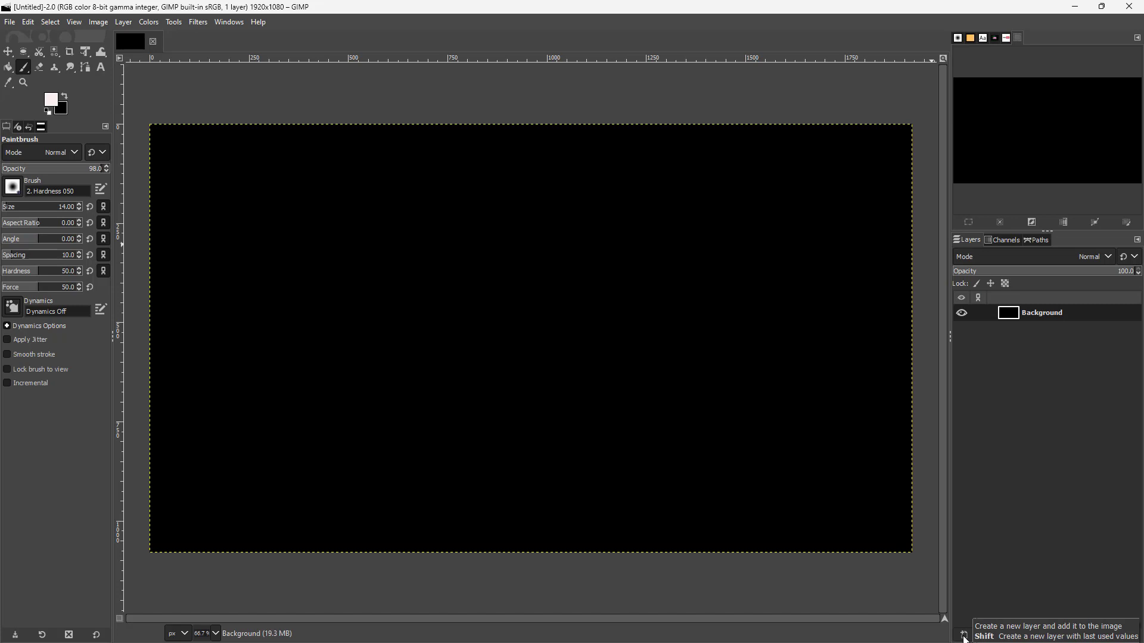
# Create a transparent layer named "1st Layer" and paint an off-white oval scribble on it near the canvas center
pyautogui.click(963, 635)
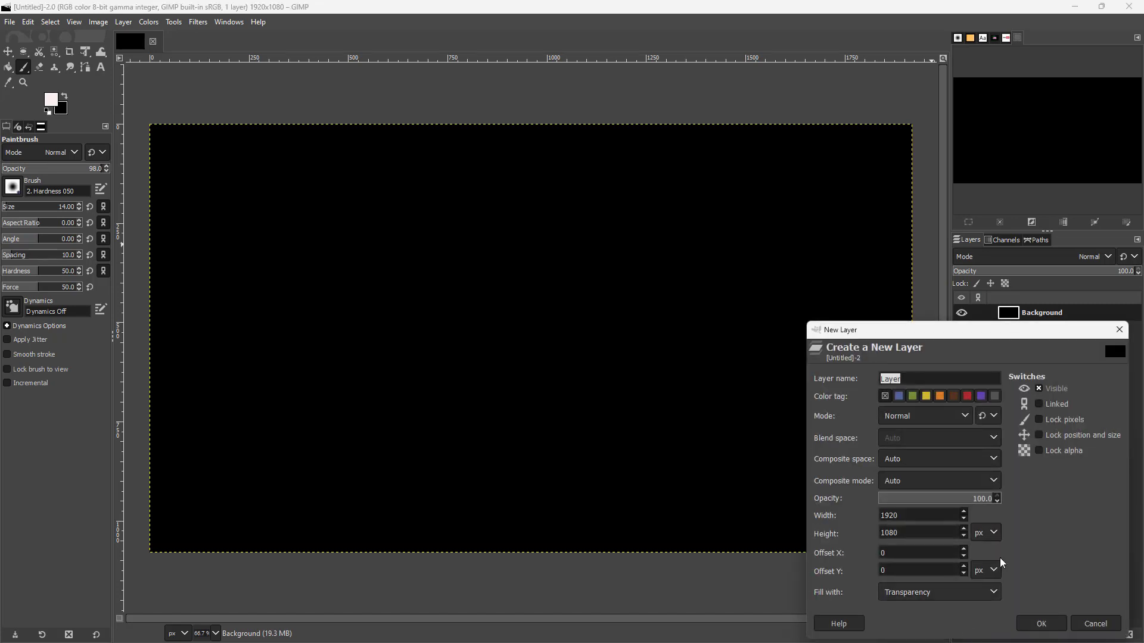
pyautogui.moveTo(945, 337); pyautogui.dragTo(871, 252)
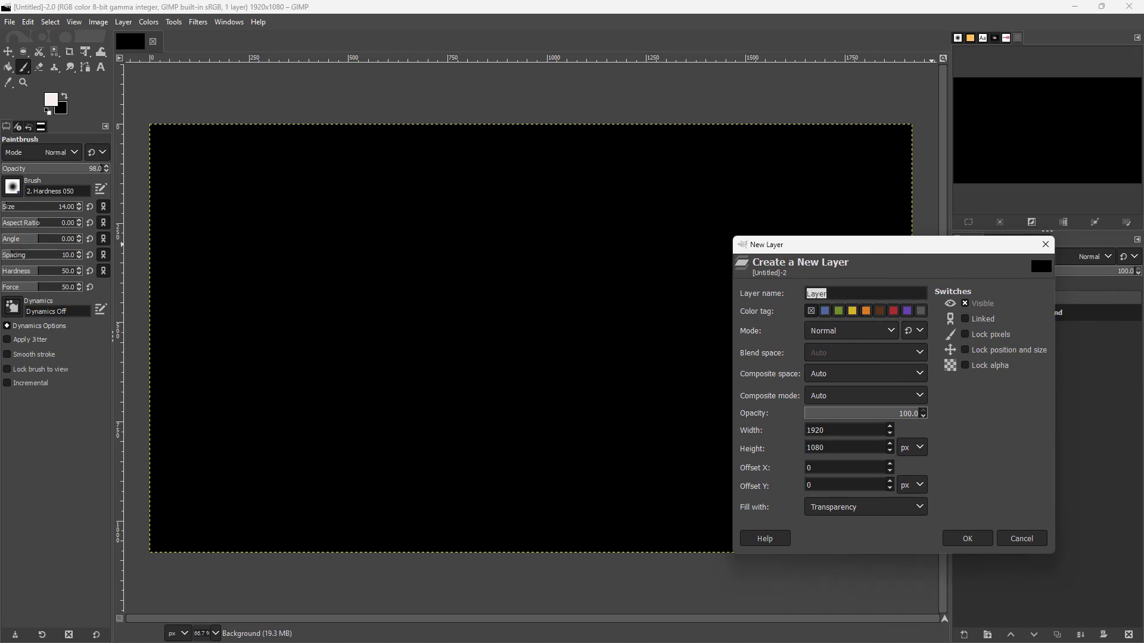
pyautogui.write('1st')
pyautogui.click(978, 540)
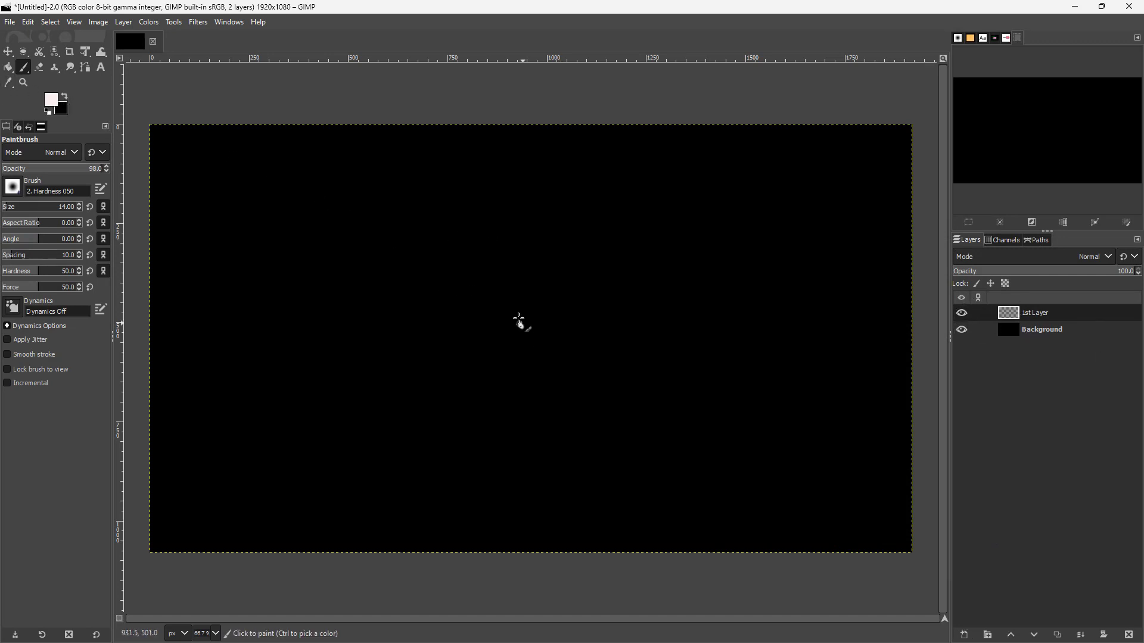
pyautogui.moveTo(519, 322)
pyautogui.mouseDown()
pyautogui.moveTo(555, 349)
pyautogui.moveTo(566, 317)
pyautogui.moveTo(535, 314)
pyautogui.moveTo(572, 321)
pyautogui.moveTo(502, 325)
pyautogui.moveTo(529, 310)
pyautogui.mouseUp()
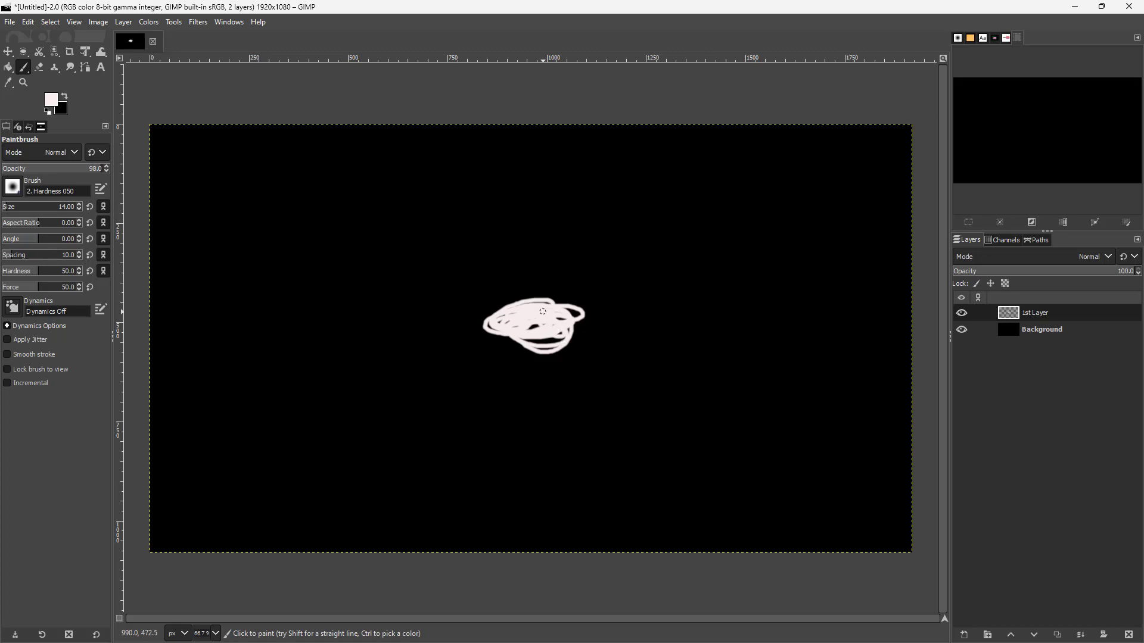
# Add a second transparent layer named "2ndLayer" above the 1st Layer
pyautogui.click(965, 635)
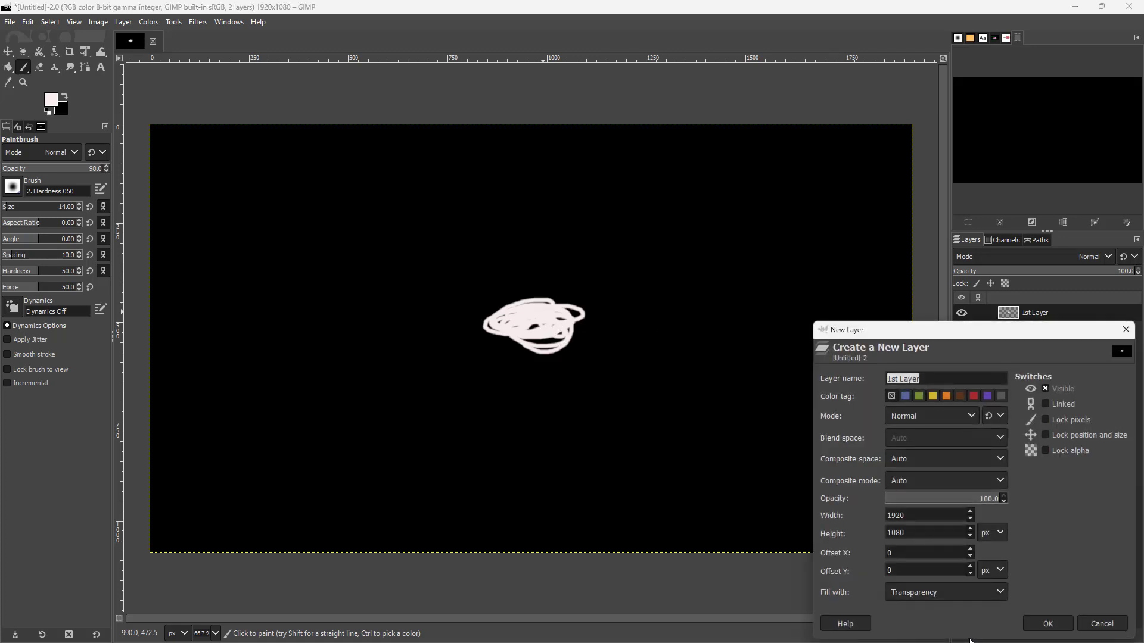
pyautogui.click(898, 381)
pyautogui.write('2nd')
pyautogui.click(1043, 622)
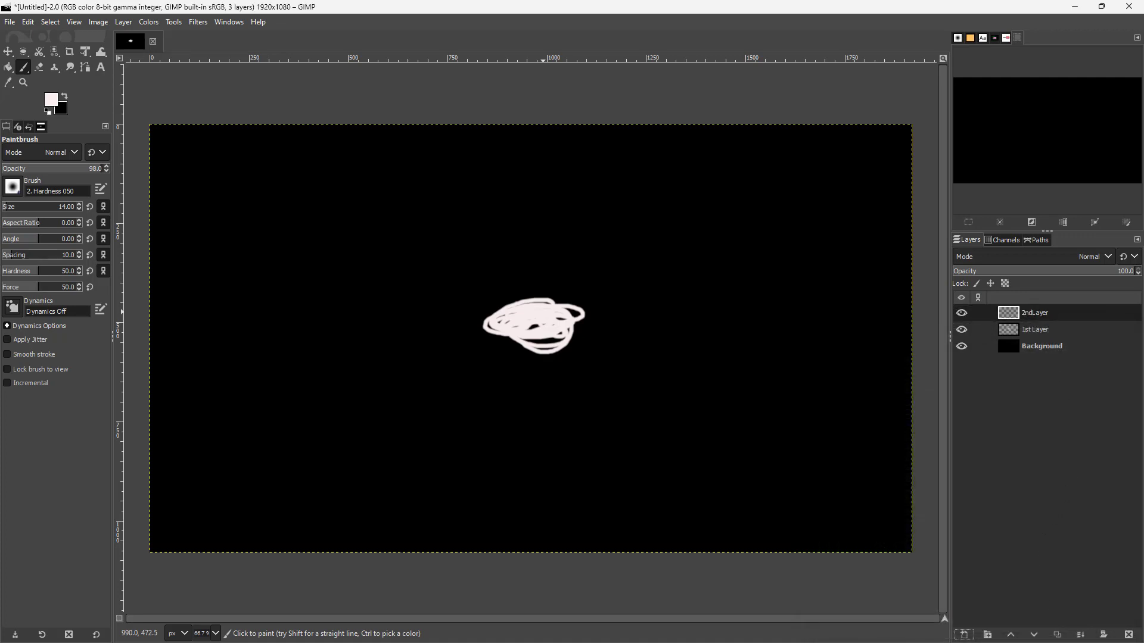
# Set the foreground color to green 87d17a and paint a scribble on 2ndLayer overlapping the white scribble's right side
pyautogui.click(50, 97)
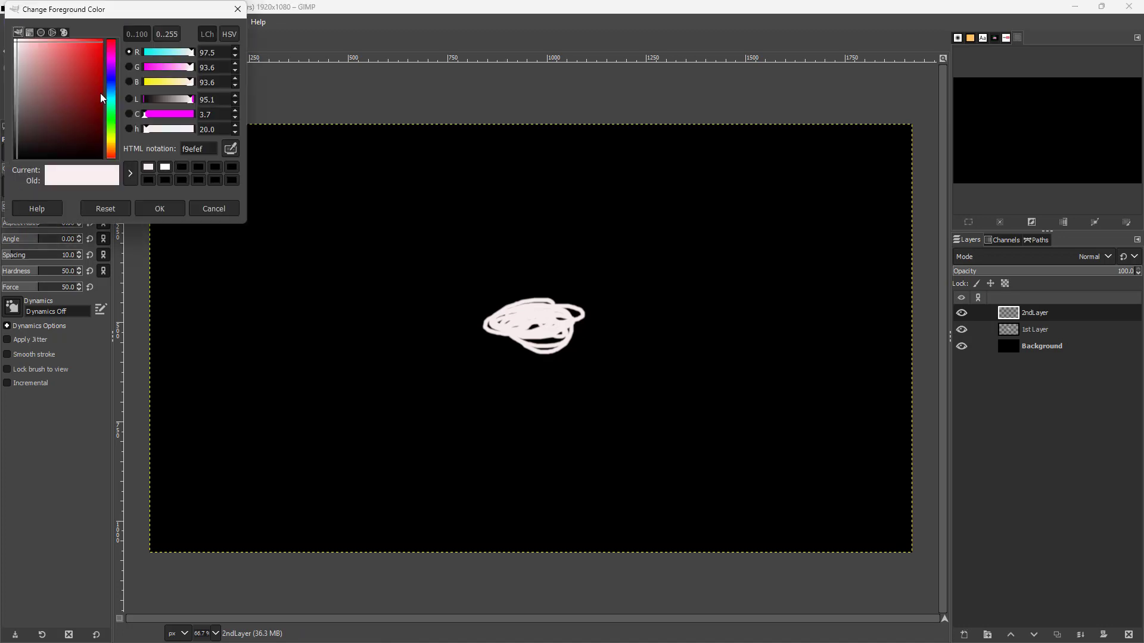
pyautogui.click(109, 119)
pyautogui.moveTo(89, 95); pyautogui.dragTo(50, 59)
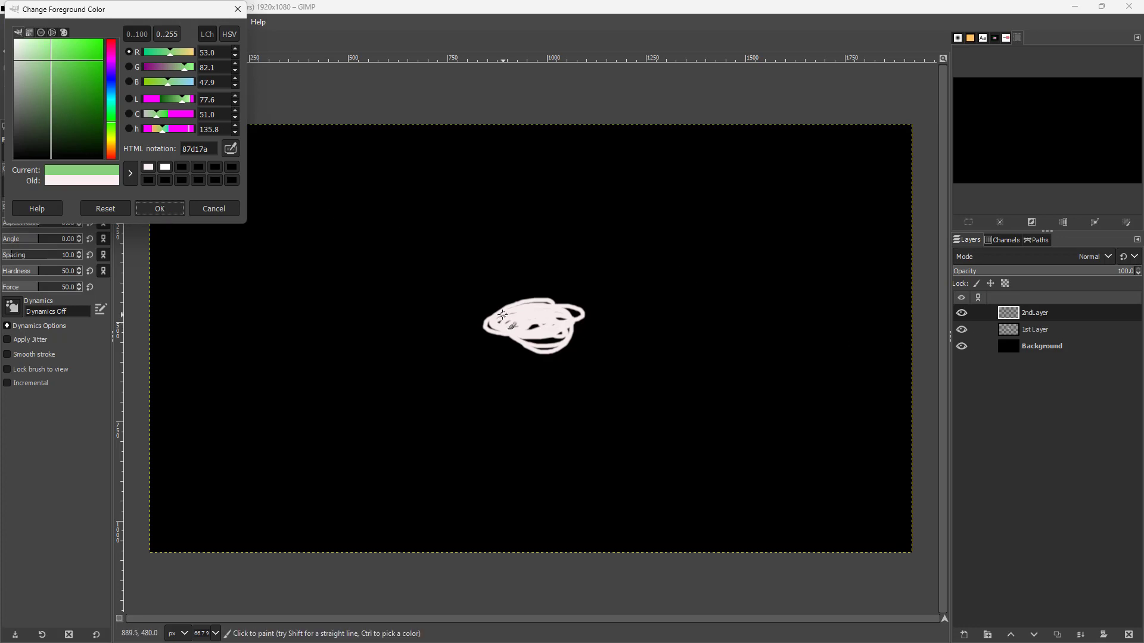
pyautogui.click(164, 211)
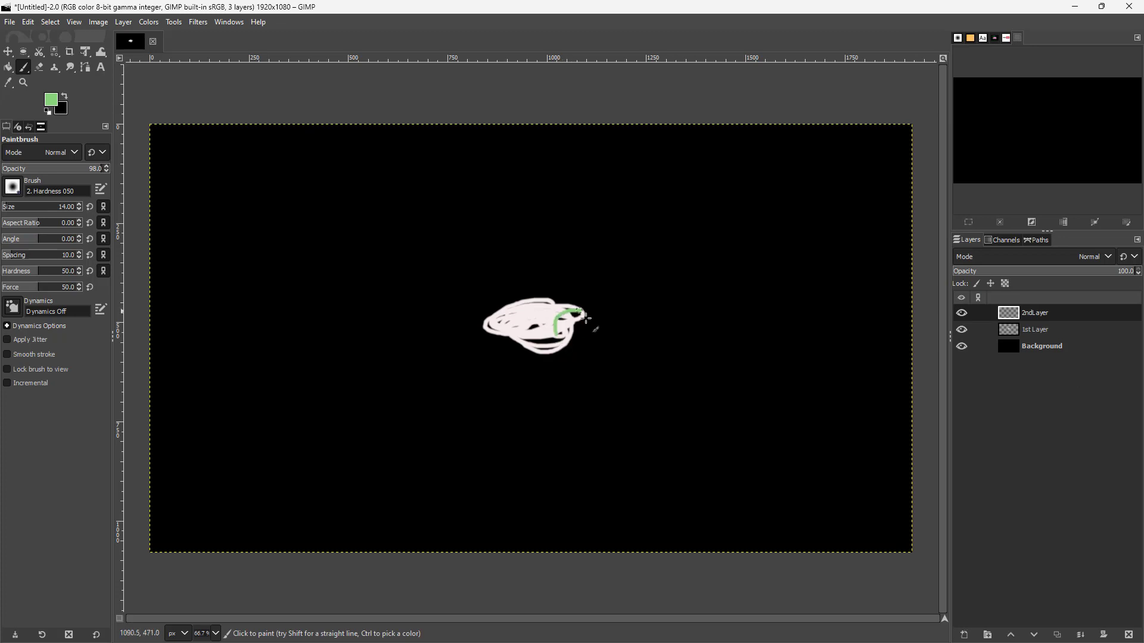
pyautogui.moveTo(590, 324)
pyautogui.mouseDown()
pyautogui.moveTo(587, 298)
pyautogui.moveTo(574, 306)
pyautogui.moveTo(587, 312)
pyautogui.moveTo(563, 319)
pyautogui.mouseUp()
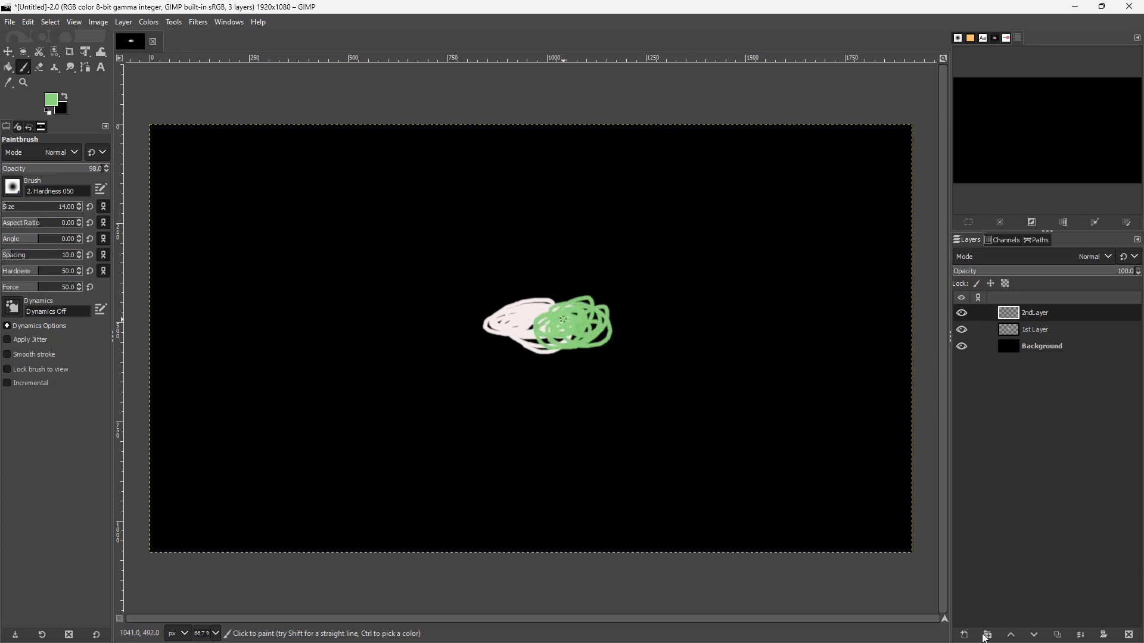
# Add another transparent layer with the same settings and paint a red (fc0a0a) scribble on it, overlapping the green scribble's upper part
pyautogui.click(964, 635)
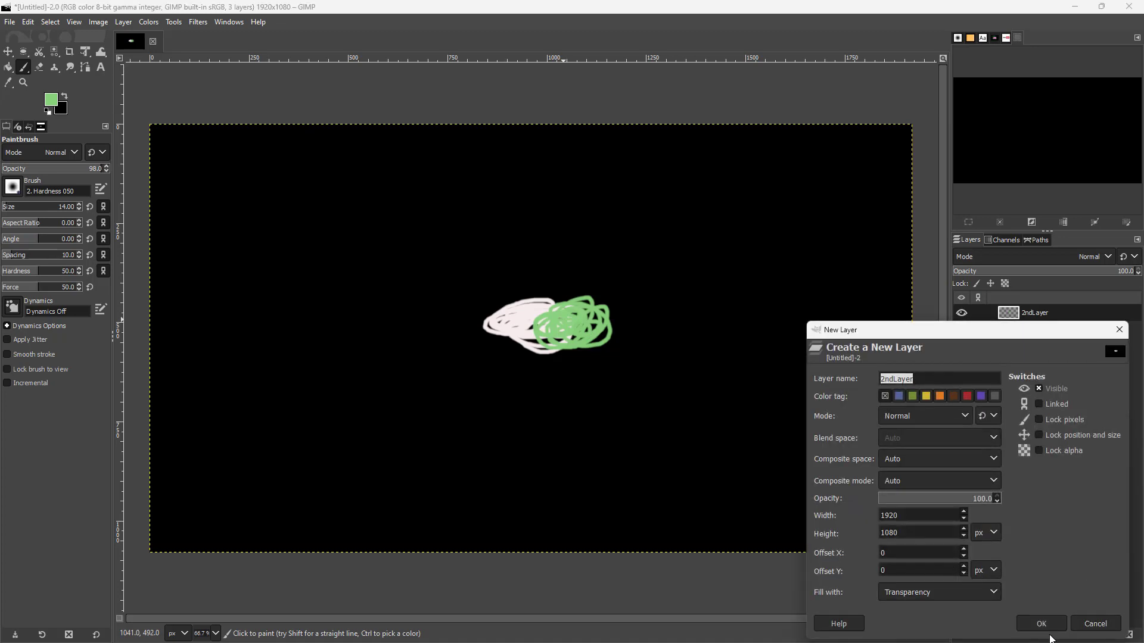
pyautogui.click(1039, 623)
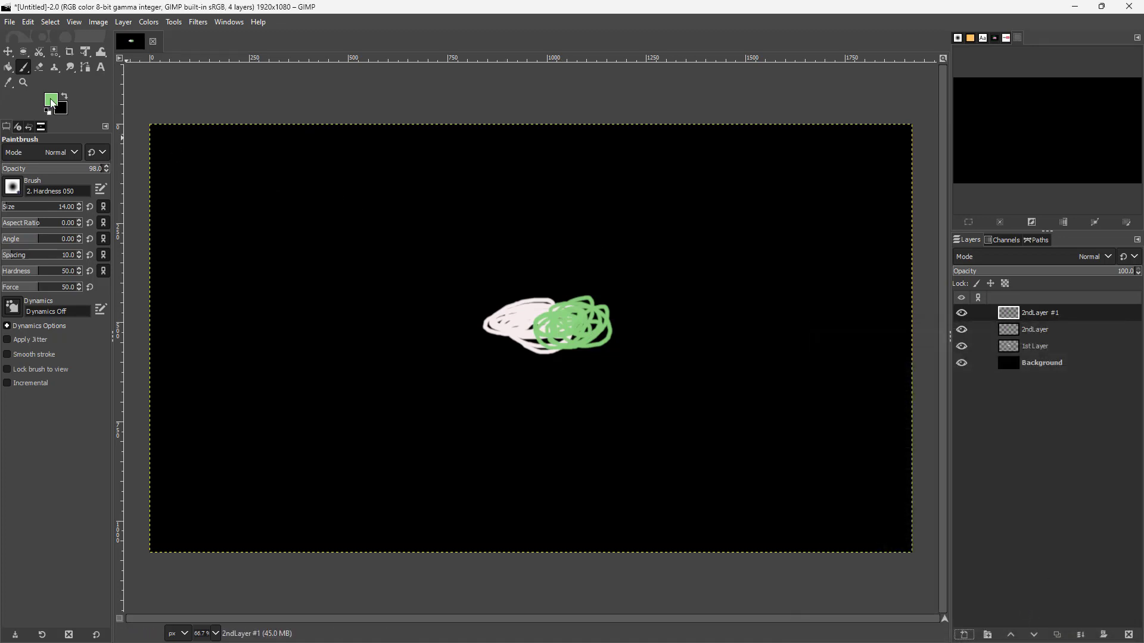
pyautogui.click(52, 100)
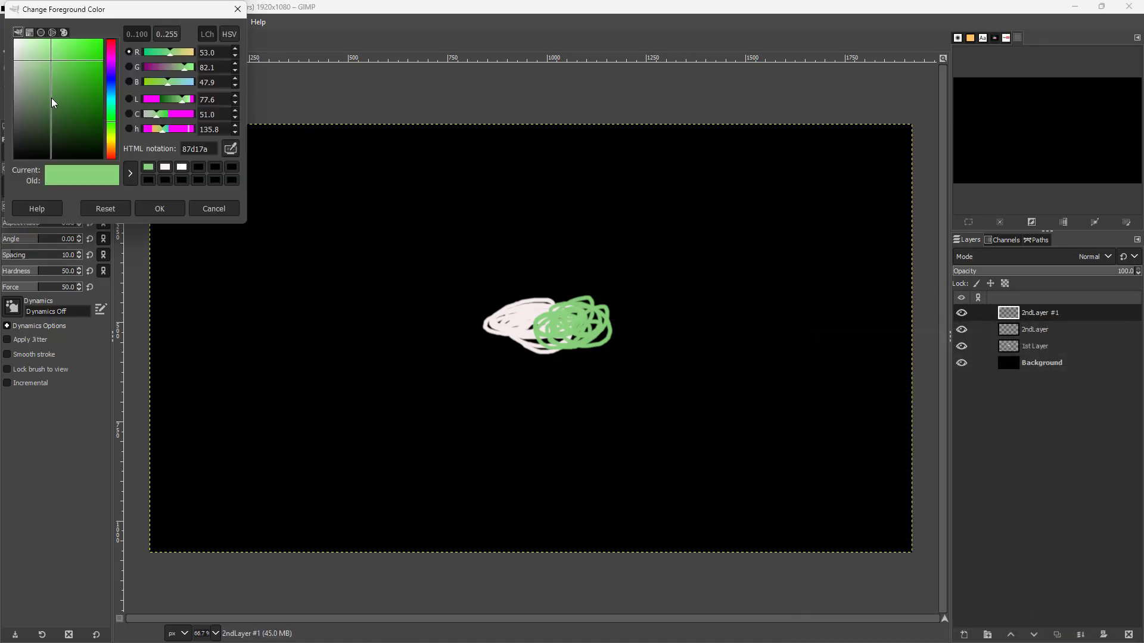
pyautogui.click(110, 45)
pyautogui.click(99, 41)
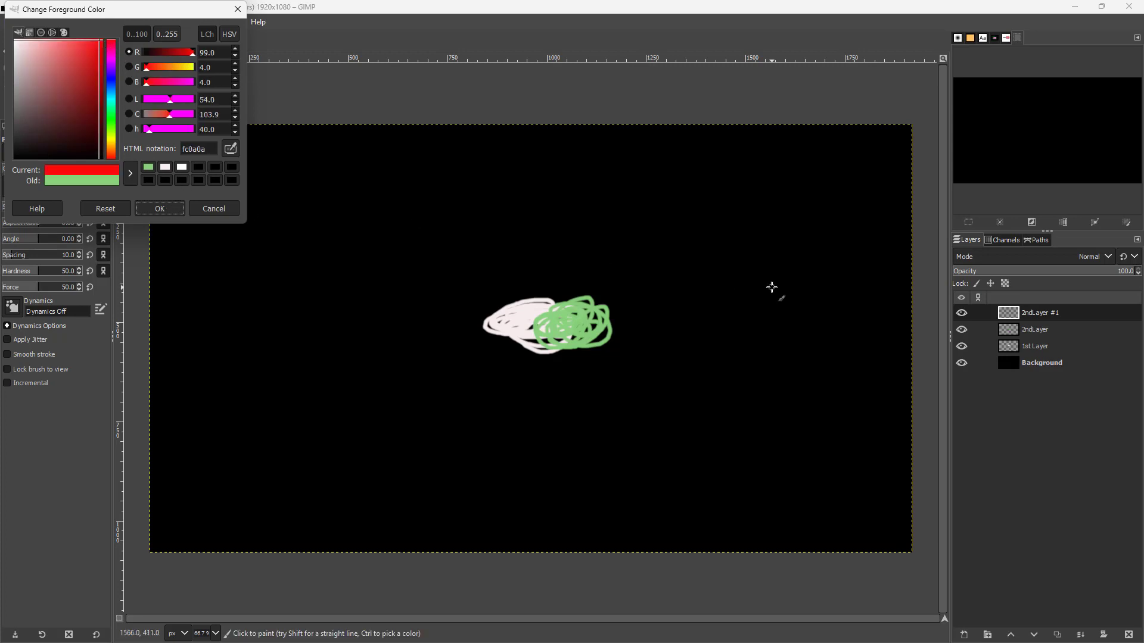
pyautogui.click(160, 209)
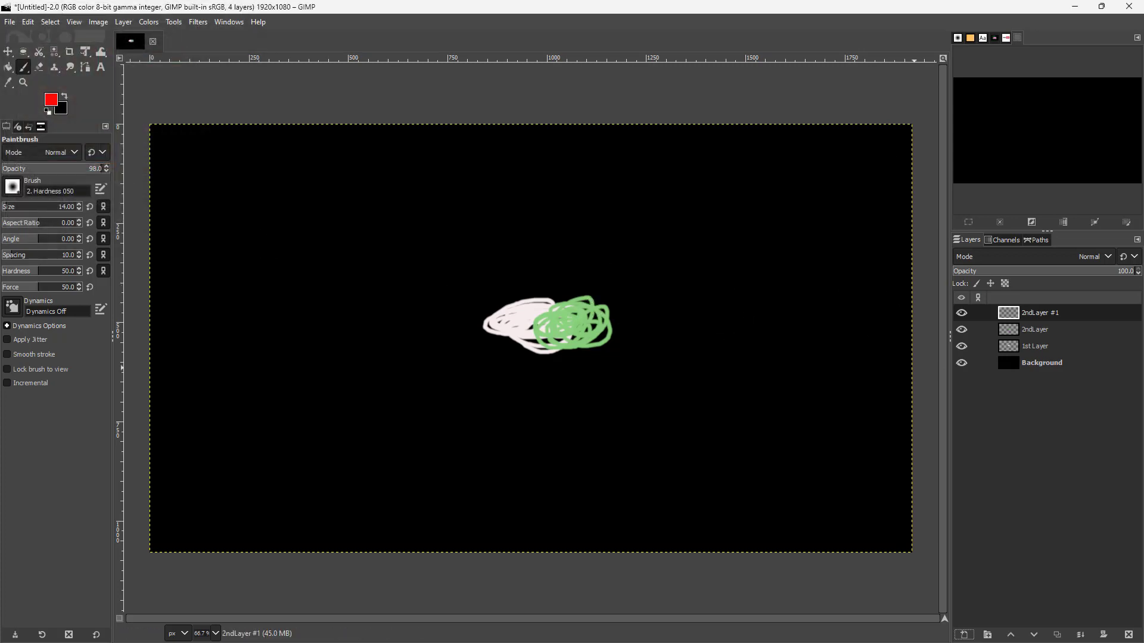
pyautogui.moveTo(614, 321)
pyautogui.mouseDown()
pyautogui.moveTo(636, 308)
pyautogui.moveTo(633, 295)
pyautogui.moveTo(582, 284)
pyautogui.moveTo(564, 305)
pyautogui.moveTo(596, 297)
pyautogui.mouseUp()
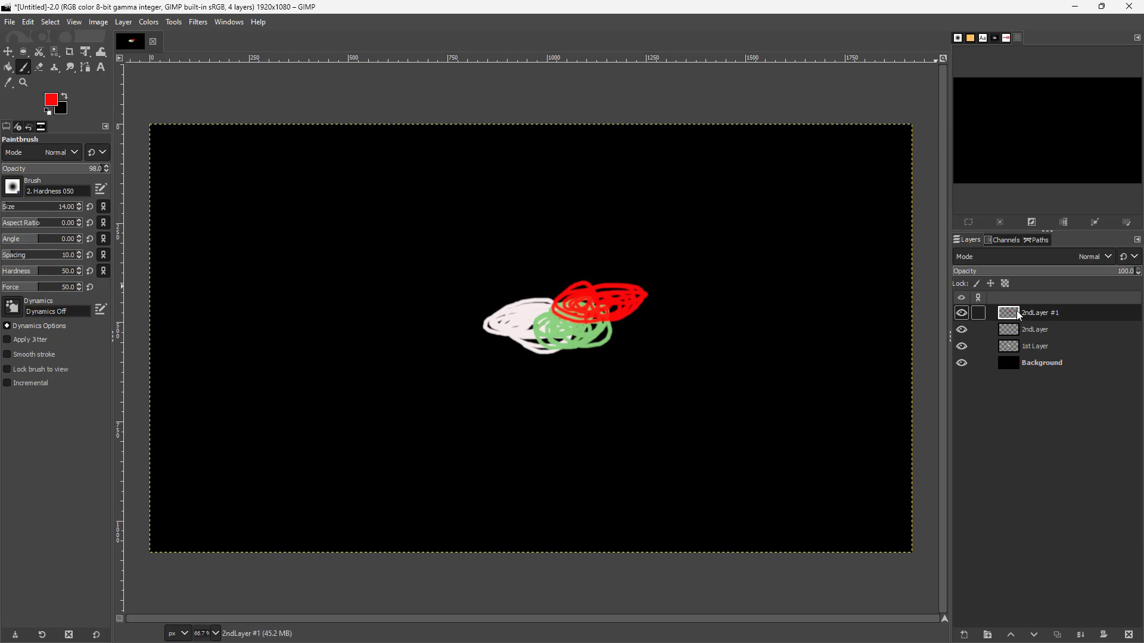
# Using the Move tool in layer mode, separate the scribbles by moving green down and right, red up and right, and white to the left
pyautogui.click(7, 53)
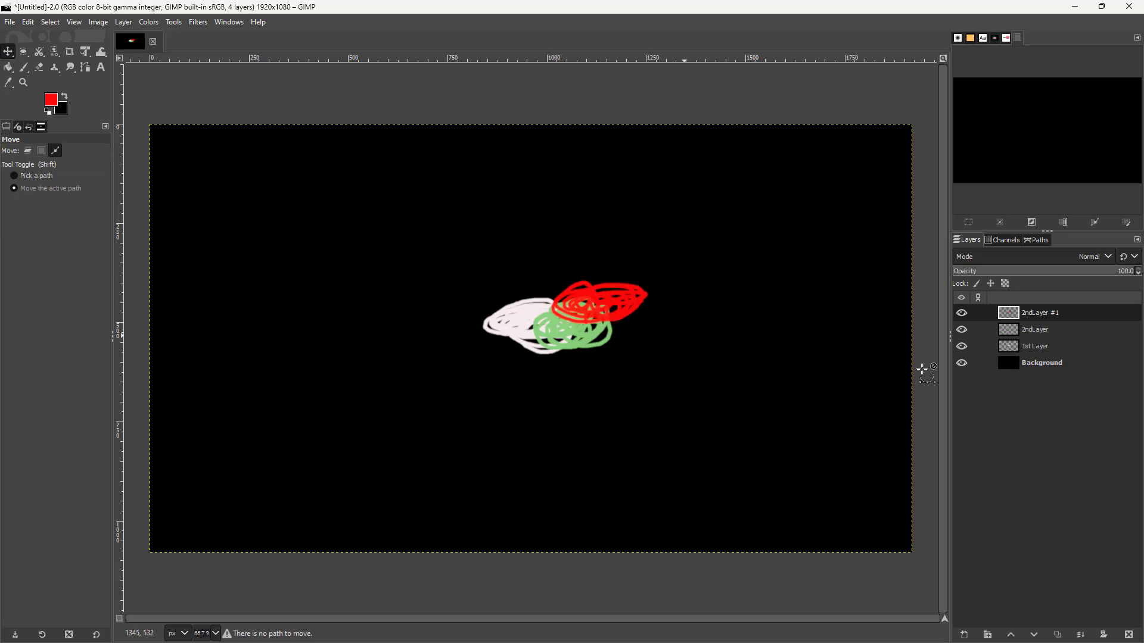
pyautogui.click(1050, 331)
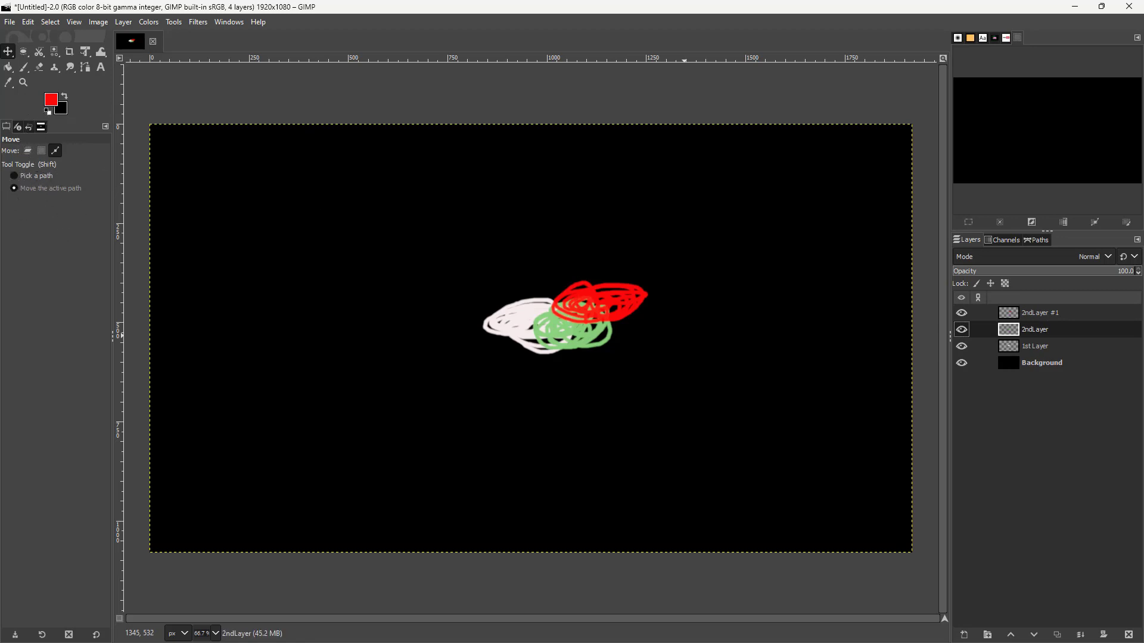
pyautogui.click(28, 151)
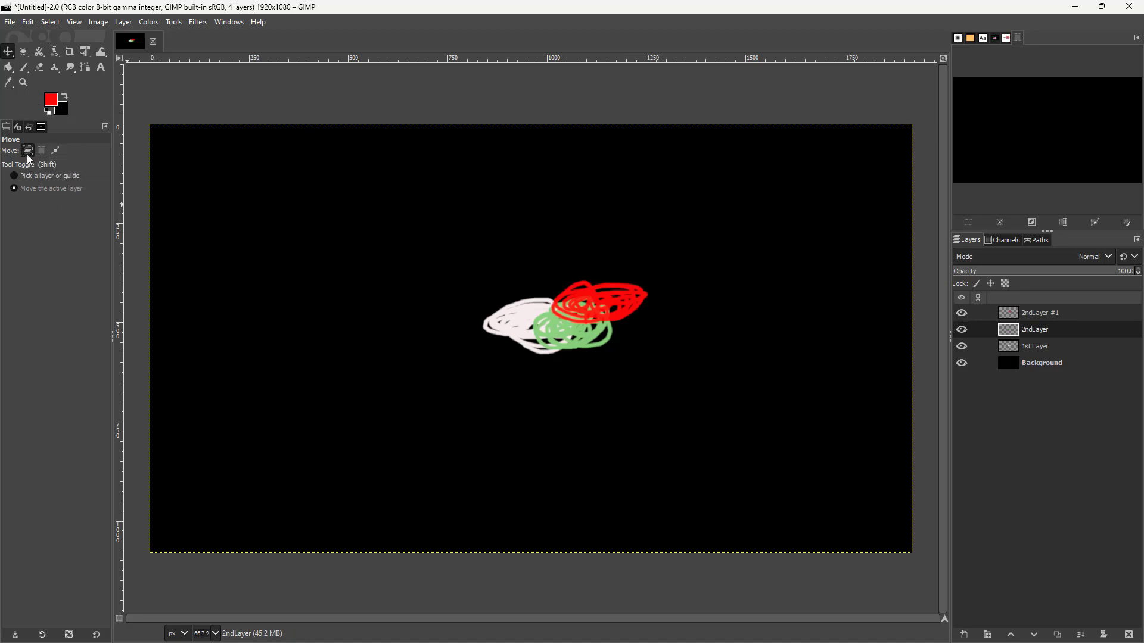
pyautogui.moveTo(623, 307)
pyautogui.mouseDown()
pyautogui.moveTo(649, 342)
pyautogui.moveTo(741, 336)
pyautogui.moveTo(613, 342)
pyautogui.moveTo(676, 324)
pyautogui.moveTo(590, 350)
pyautogui.mouseUp()
pyautogui.moveTo(598, 302)
pyautogui.mouseDown()
pyautogui.moveTo(646, 286)
pyautogui.moveTo(657, 316)
pyautogui.moveTo(748, 268)
pyautogui.moveTo(790, 274)
pyautogui.moveTo(774, 258)
pyautogui.moveTo(745, 264)
pyautogui.mouseUp()
pyautogui.click(1037, 313)
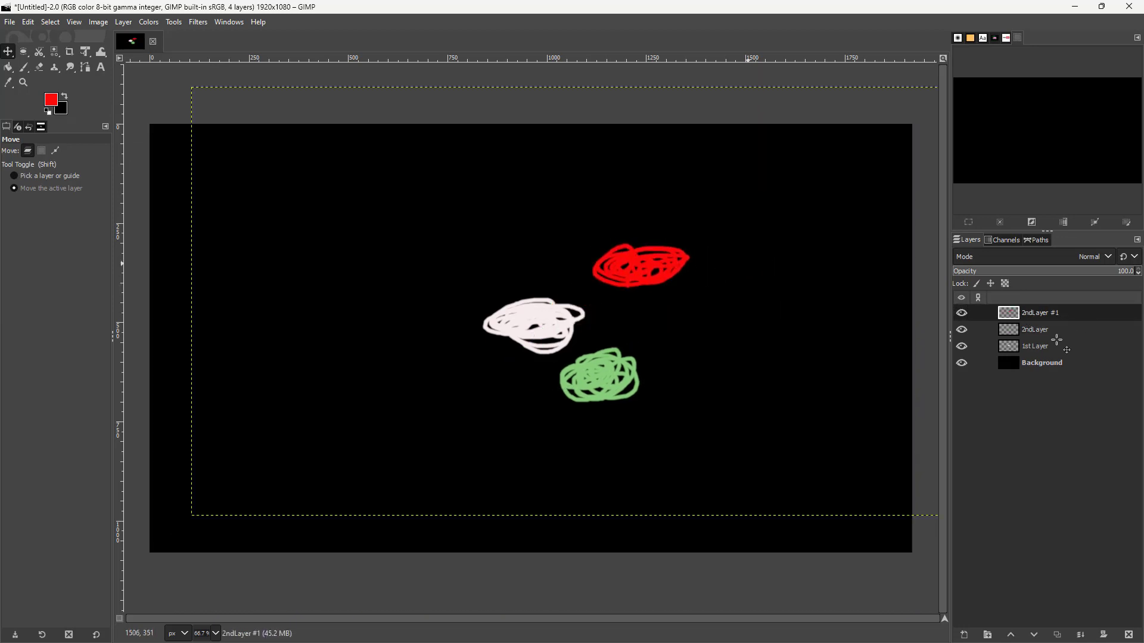
pyautogui.click(1039, 348)
pyautogui.moveTo(761, 340)
pyautogui.mouseDown()
pyautogui.moveTo(649, 320)
pyautogui.moveTo(685, 369)
pyautogui.moveTo(766, 362)
pyautogui.mouseUp()
# Bring the three scribbles closer together by moving red slightly down, green up and left, and white to the right
pyautogui.click(1043, 312)
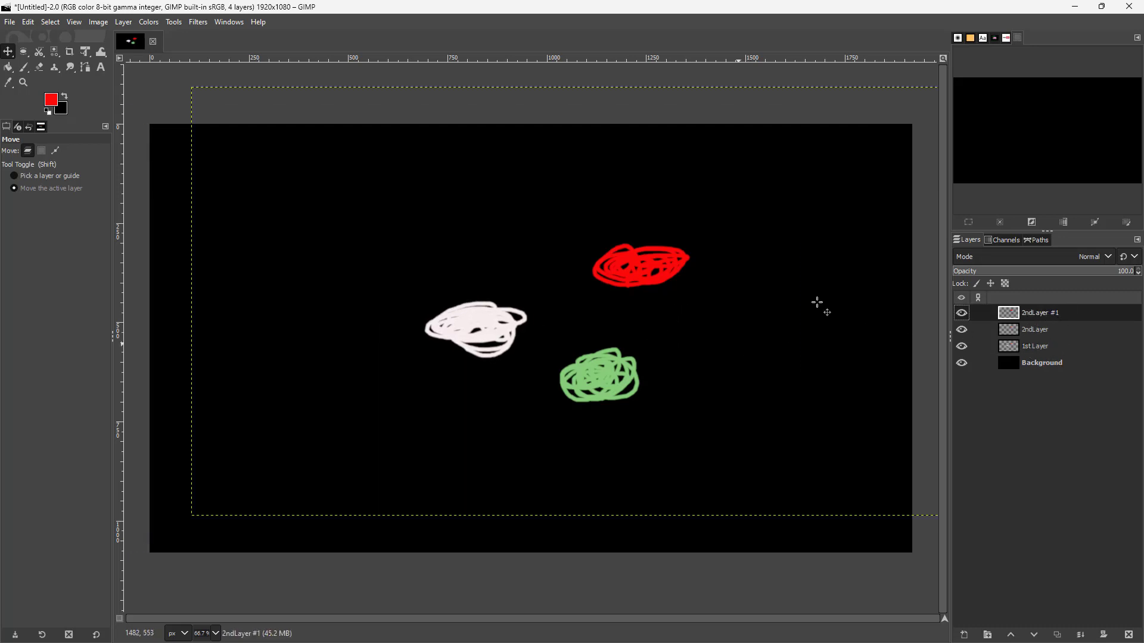
pyautogui.moveTo(754, 298)
pyautogui.mouseDown()
pyautogui.moveTo(712, 296)
pyautogui.moveTo(748, 302)
pyautogui.moveTo(706, 275)
pyautogui.moveTo(757, 274)
pyautogui.mouseUp()
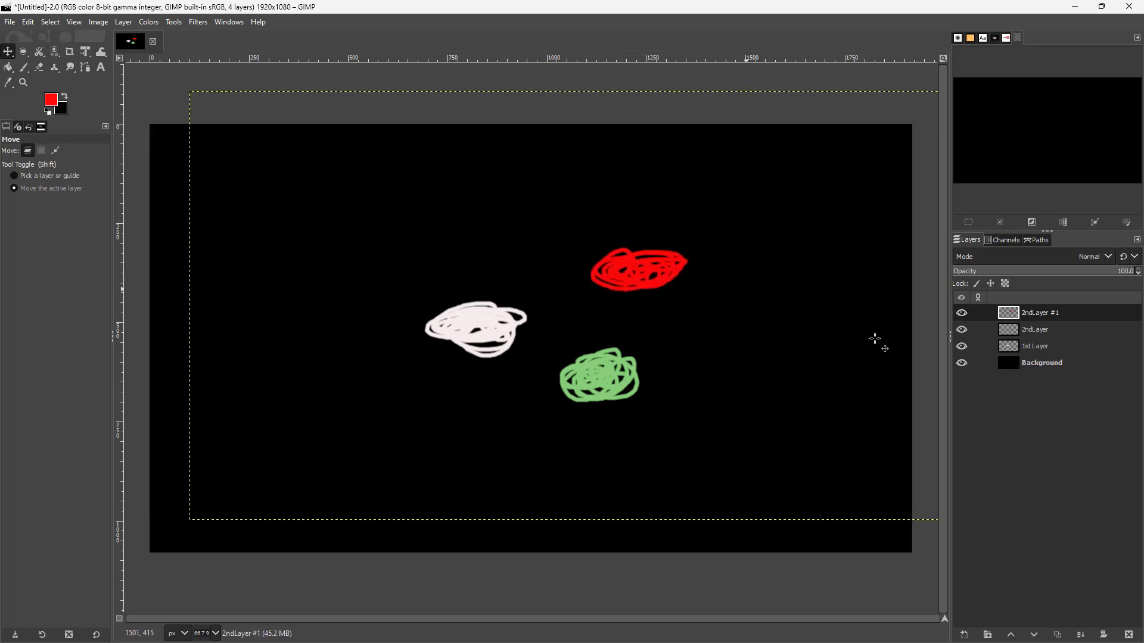
pyautogui.click(1014, 332)
pyautogui.moveTo(835, 354)
pyautogui.mouseDown()
pyautogui.moveTo(790, 399)
pyautogui.moveTo(844, 358)
pyautogui.moveTo(838, 276)
pyautogui.moveTo(827, 302)
pyautogui.moveTo(845, 327)
pyautogui.mouseUp()
pyautogui.click(1038, 350)
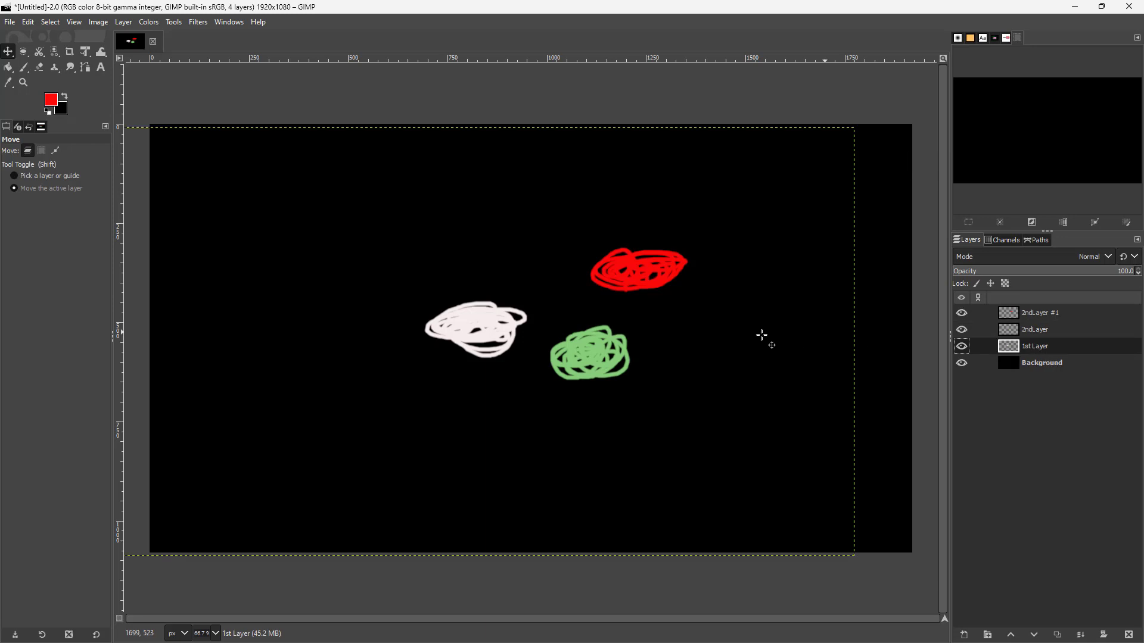
pyautogui.moveTo(763, 334); pyautogui.dragTo(817, 317)
# Move the red and green layers onto the white scribble so that all three scribbles overlap
pyautogui.click(1070, 319)
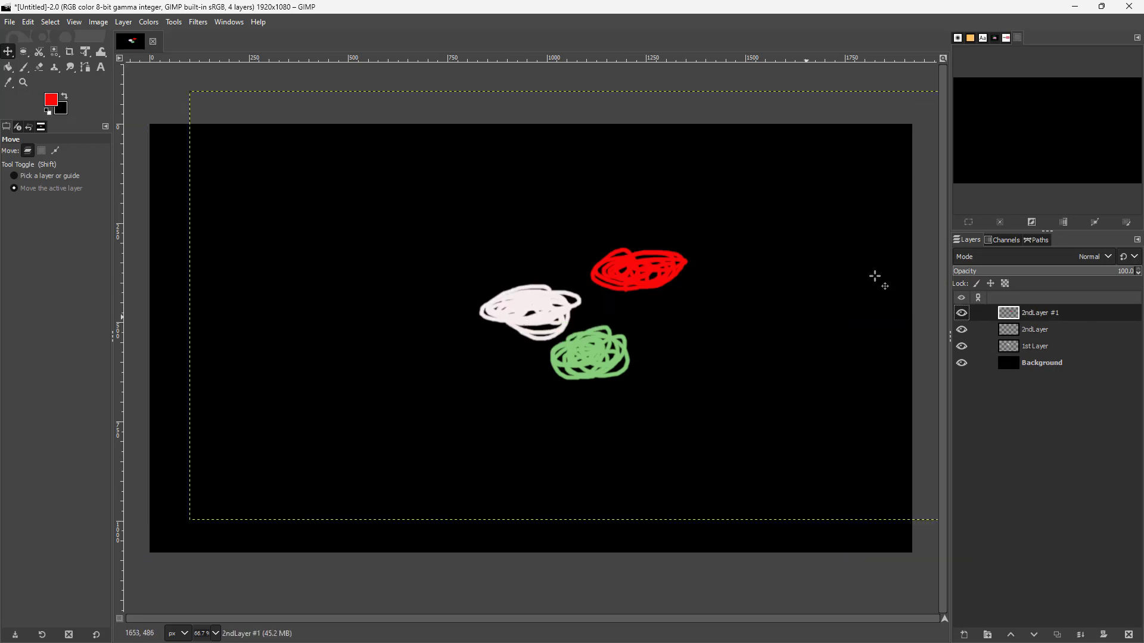
pyautogui.moveTo(831, 267)
pyautogui.mouseDown()
pyautogui.moveTo(799, 288)
pyautogui.moveTo(732, 296)
pyautogui.moveTo(683, 328)
pyautogui.moveTo(758, 360)
pyautogui.moveTo(760, 306)
pyautogui.moveTo(741, 340)
pyautogui.moveTo(746, 287)
pyautogui.moveTo(733, 311)
pyautogui.moveTo(769, 311)
pyautogui.mouseUp()
pyautogui.click(1024, 330)
pyautogui.moveTo(809, 353)
pyautogui.mouseDown()
pyautogui.moveTo(779, 306)
pyautogui.moveTo(749, 319)
pyautogui.moveTo(741, 309)
pyautogui.moveTo(781, 309)
pyautogui.moveTo(733, 327)
pyautogui.moveTo(784, 324)
pyautogui.mouseUp()
# Raise the 1st Layer to the top of the layer stack and shift its white scribble slightly up and right
pyautogui.click(1035, 346)
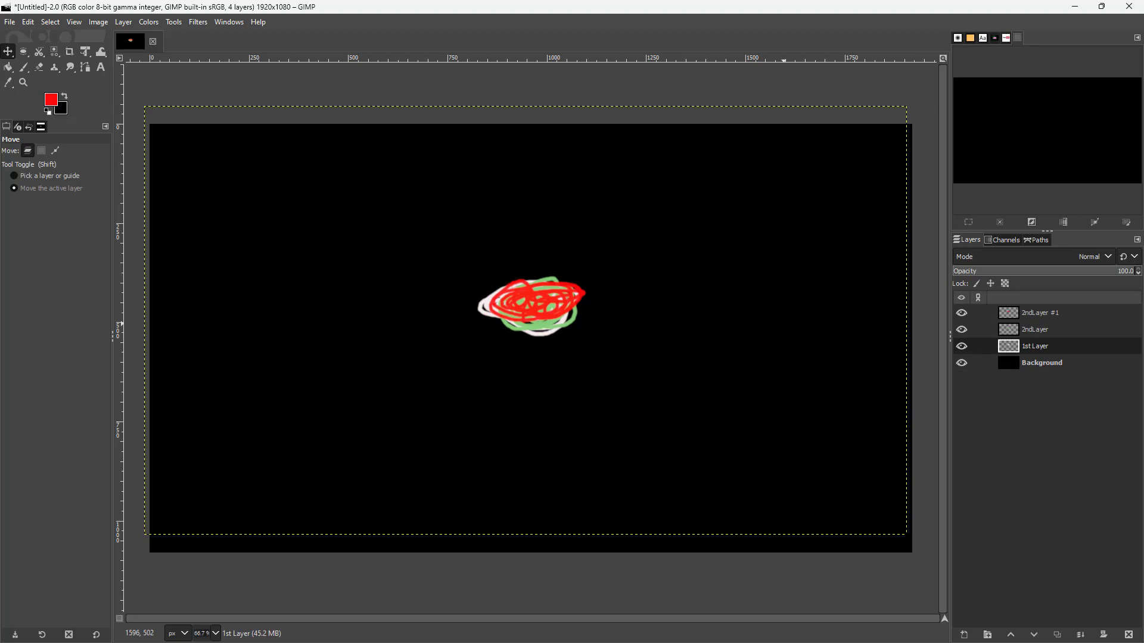
pyautogui.moveTo(1029, 347); pyautogui.dragTo(1026, 317)
pyautogui.click(1011, 635)
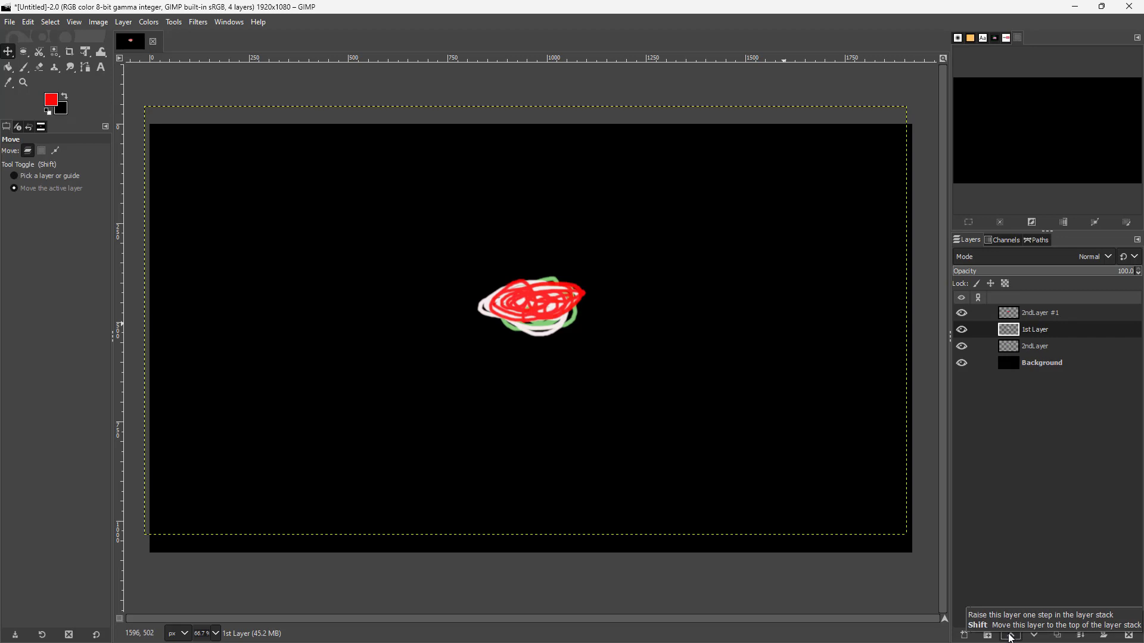
pyautogui.moveTo(625, 325); pyautogui.dragTo(651, 322)
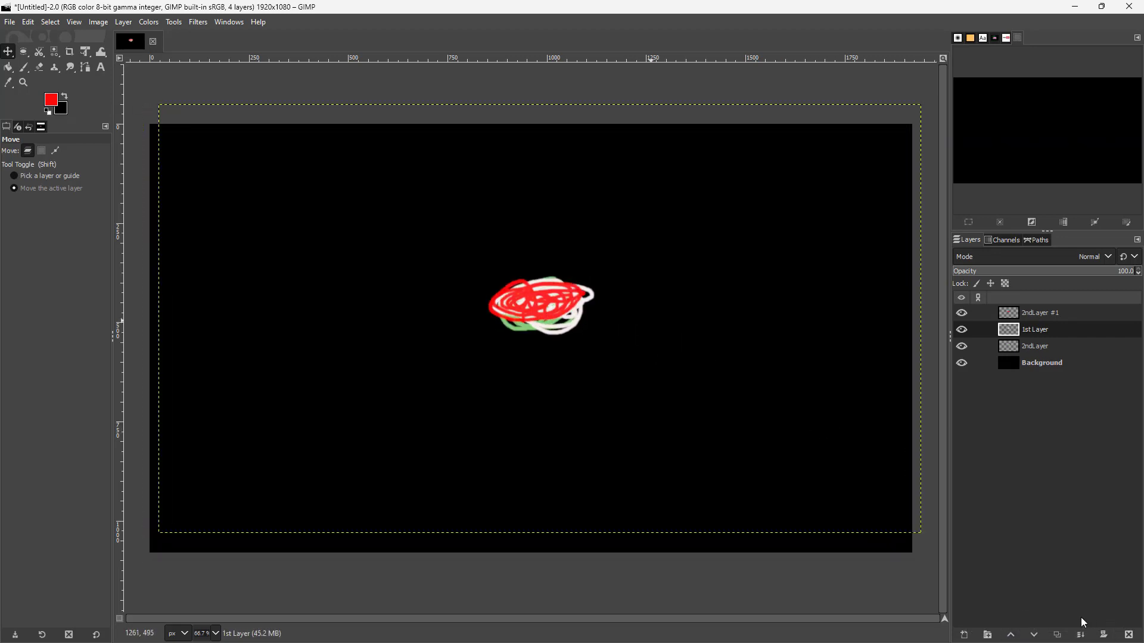
pyautogui.click(1011, 635)
pyautogui.moveTo(580, 303); pyautogui.dragTo(541, 306)
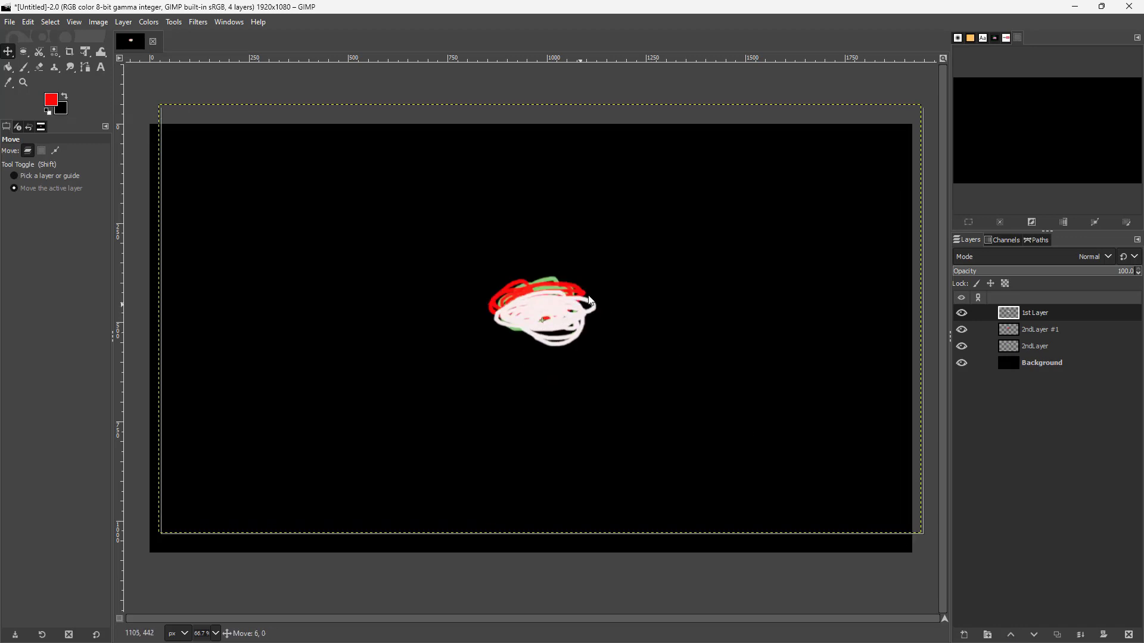
# Lower the red scribble's layer below 2ndLayer and move the red scribble down and to the right
pyautogui.click(1028, 329)
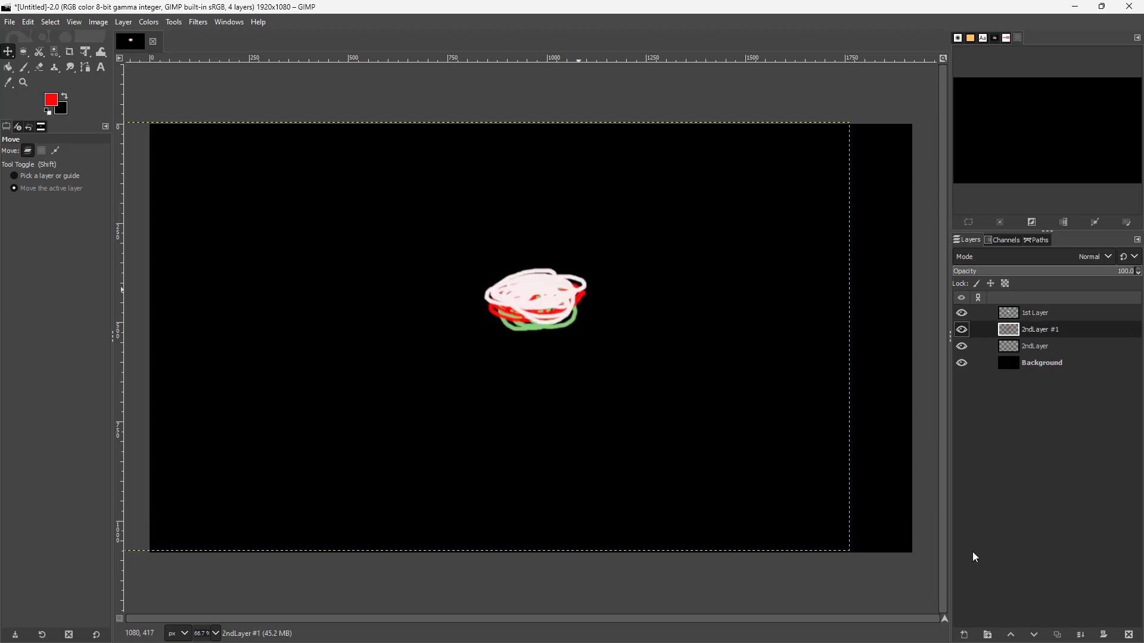
pyautogui.click(1034, 635)
pyautogui.moveTo(667, 321); pyautogui.dragTo(704, 341)
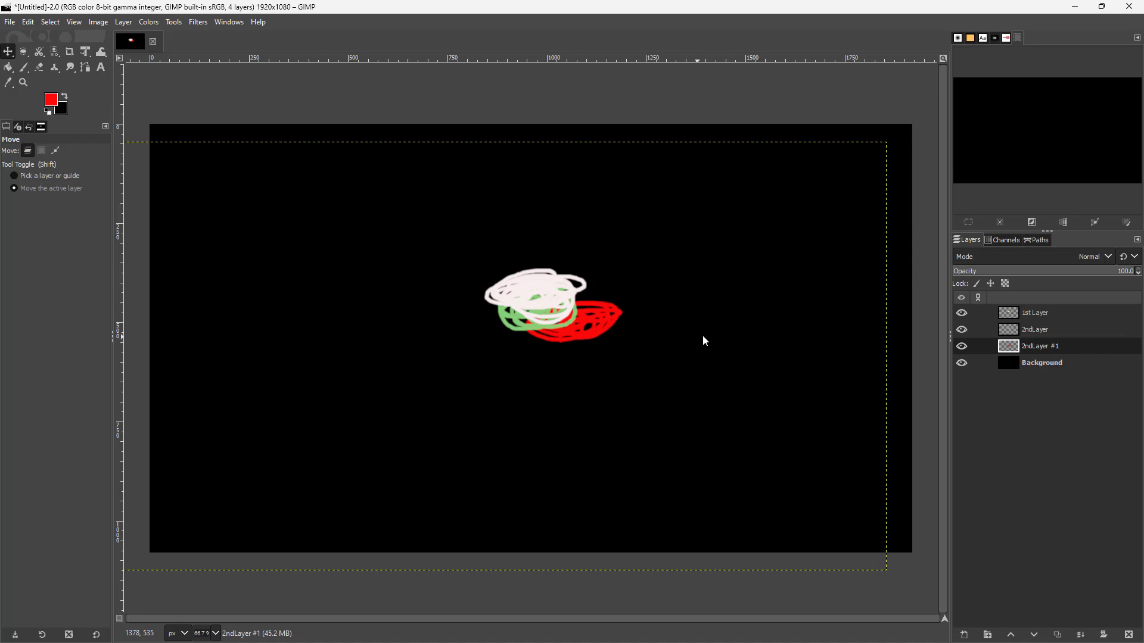